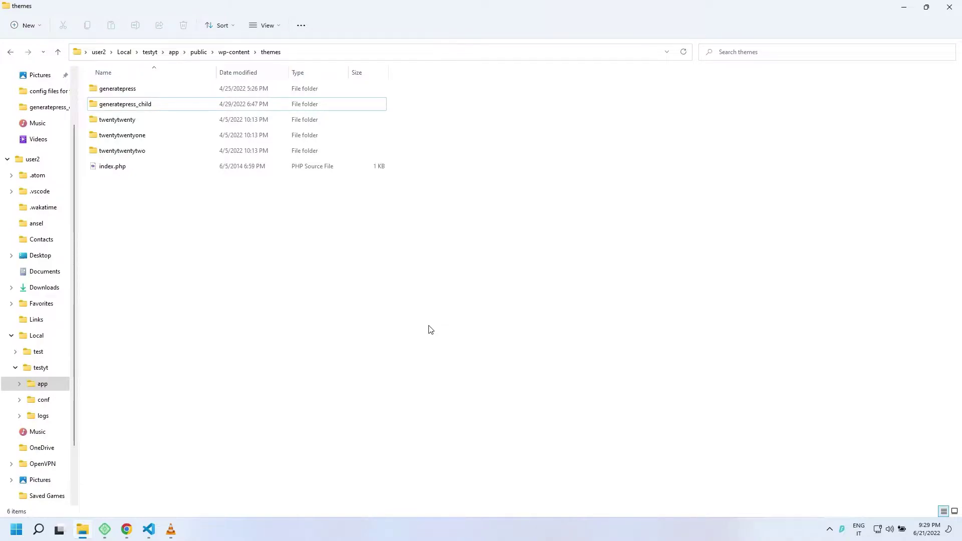
Step: Open generatepress_child to show functions.php, gulpfile.js, package.json and style.css
double_click(117, 106)
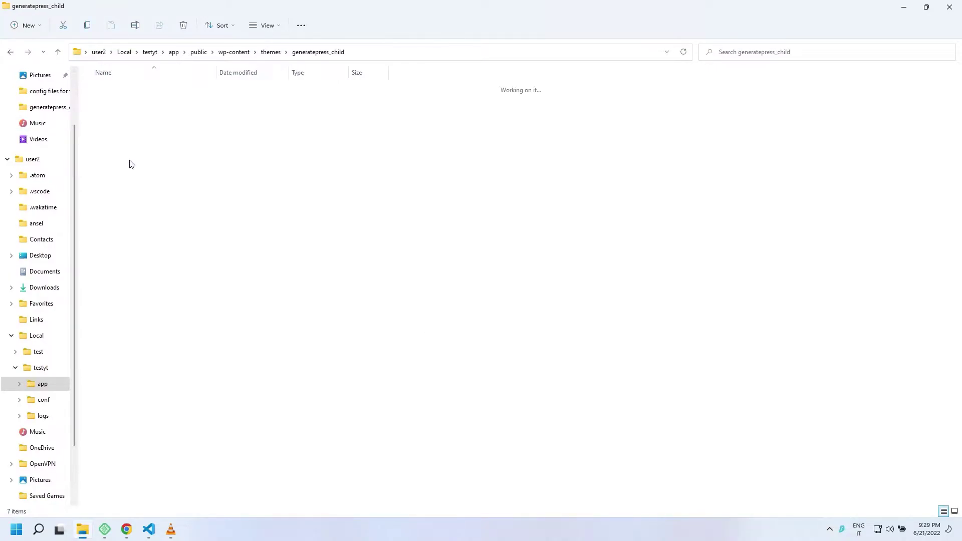
Step: Open PowerShell in the theme folder and install sass and gulp-sass with npm
right_click(200, 287)
left_click(227, 400)
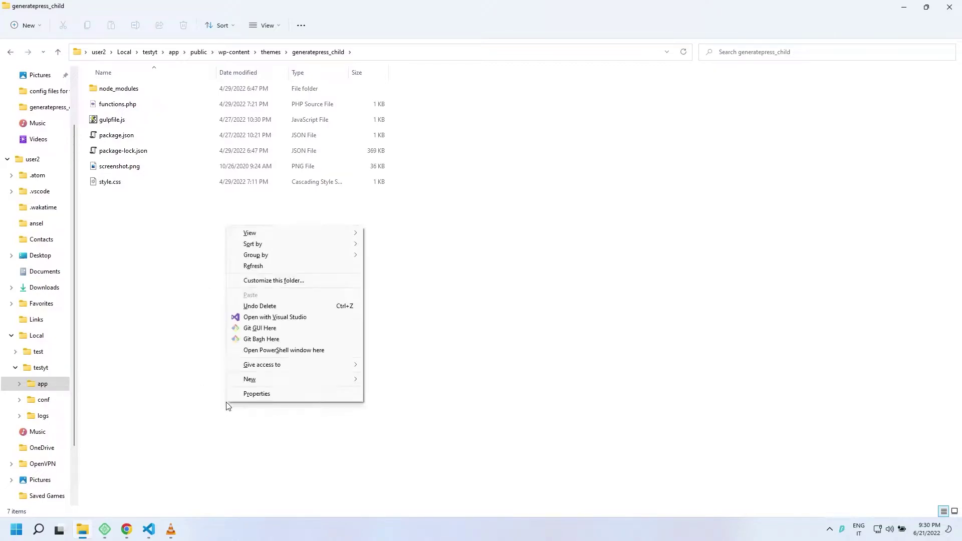
left_click(273, 351)
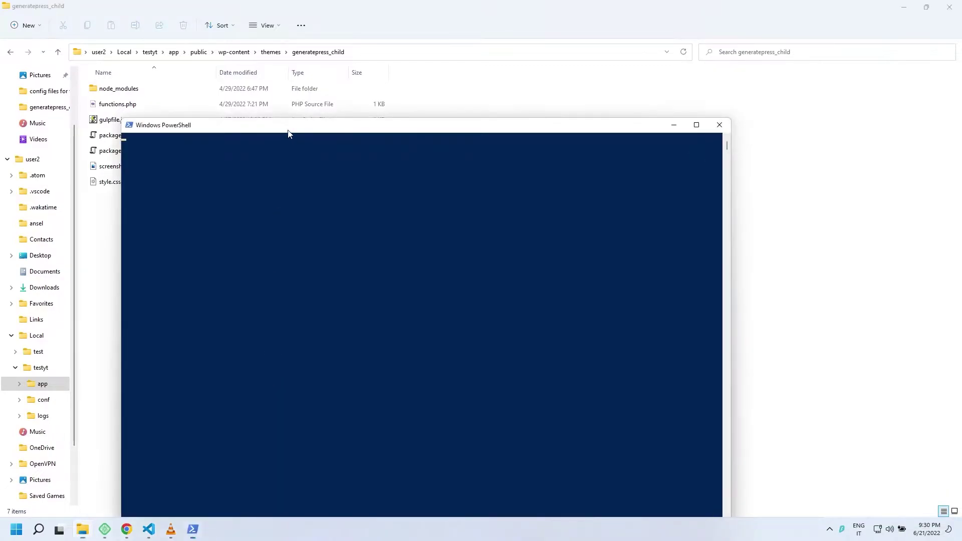
left_click_drag(287, 130, 335, 51)
type("npm ins")
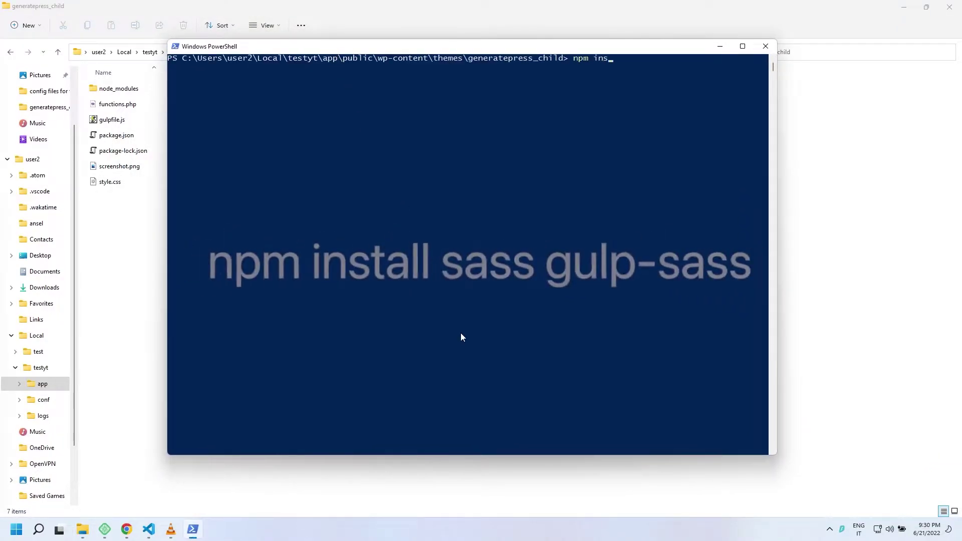
type("tall sass gulp-sass")
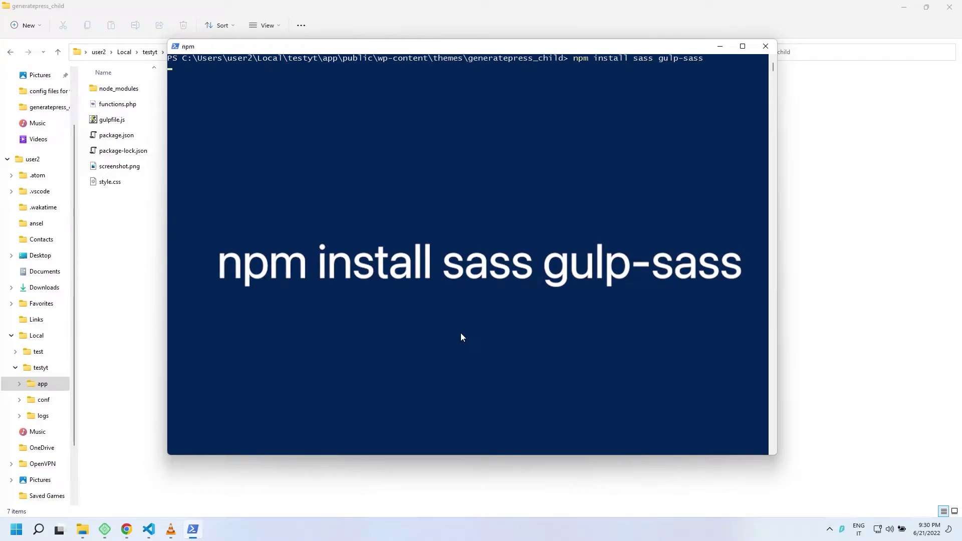
key("Return")
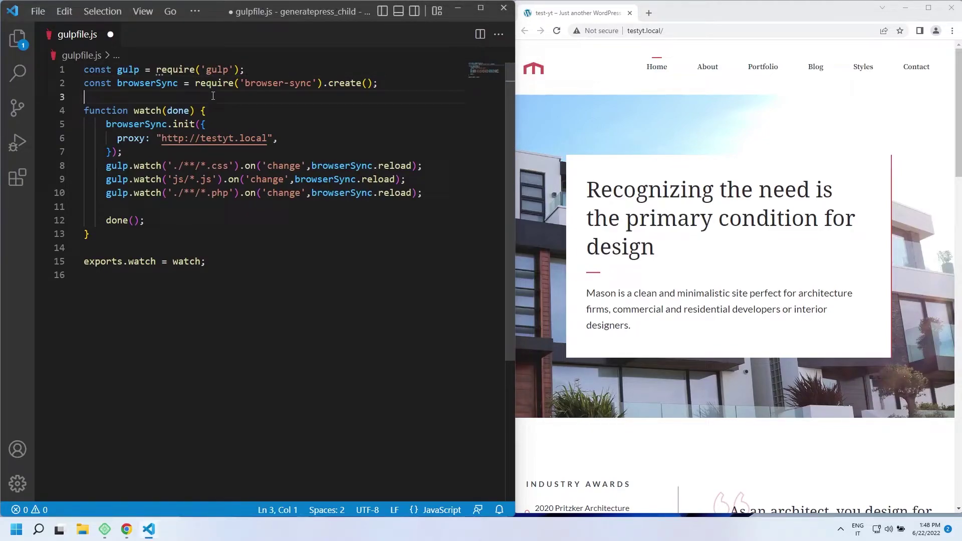
Step: Add the gulp-sass require and a styles task compiling sass/**/*.scss into CSS
type("const sass = require('gulp-sass')(require('sass'));")
left_click(227, 111)
type("function styles(done) {   done(); }")
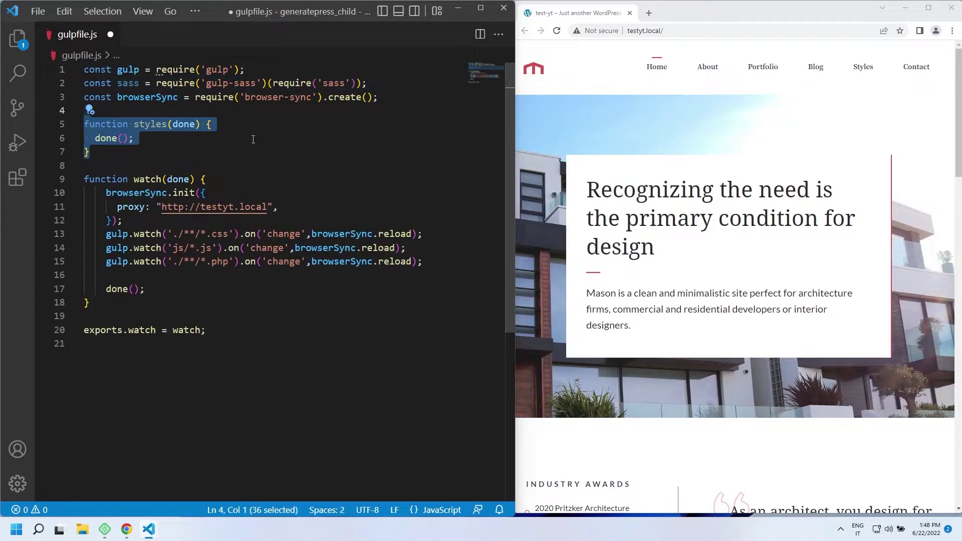
left_click(248, 124)
key("ctrl+v")
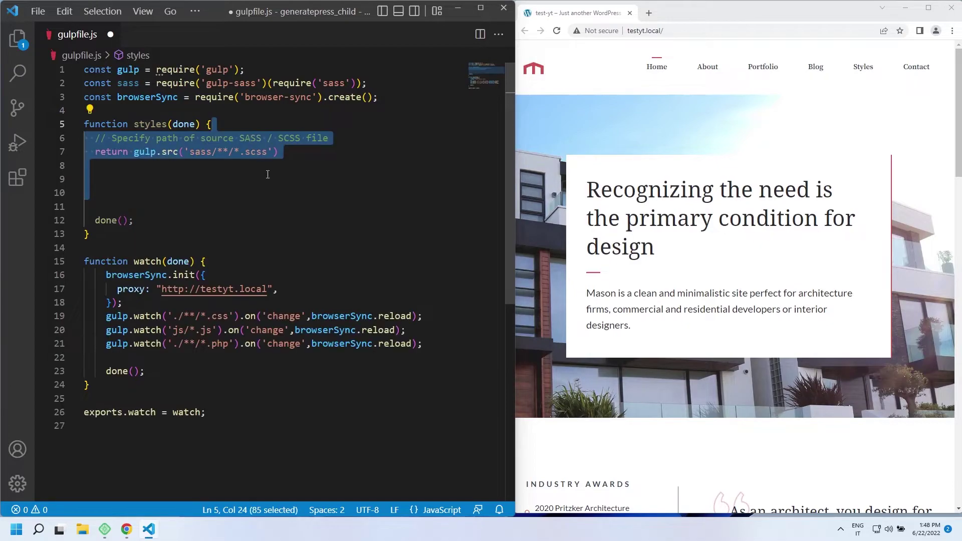
type("// Compile it, and catch errors   .pipe(sass().on('error',sass.logError))")
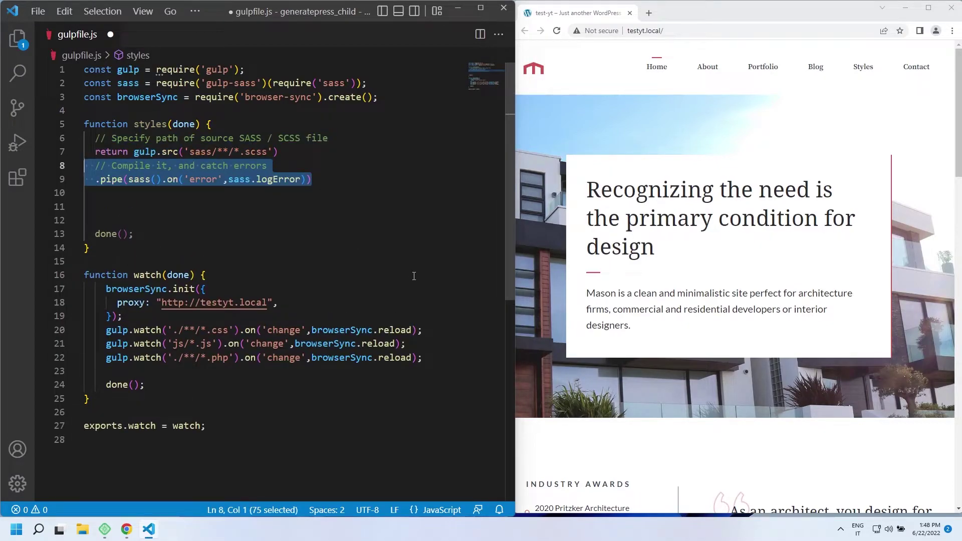
type("// Save the CSS output file in this path   .pipe(gulp.dest('.'))")
type("// Auto-inject into browsers   .pipe(browserSync.stream());")
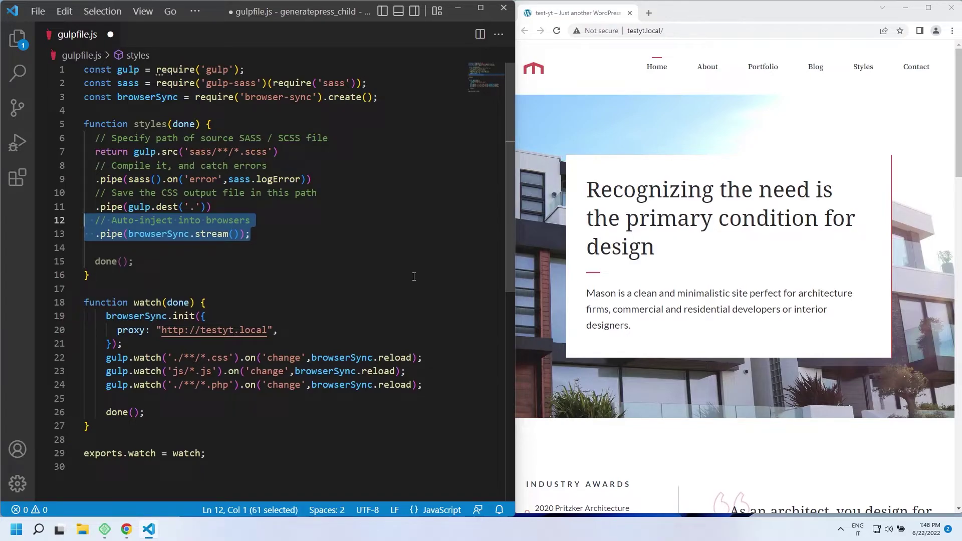
Step: Add a Sass file watcher to the watch task and save gulpfile.js
type("// Watch for changes in the source SASS / SCSS file     gulp.watch('sass/**/*.scss', styles);")
key("ctrl+s")
left_click(324, 388)
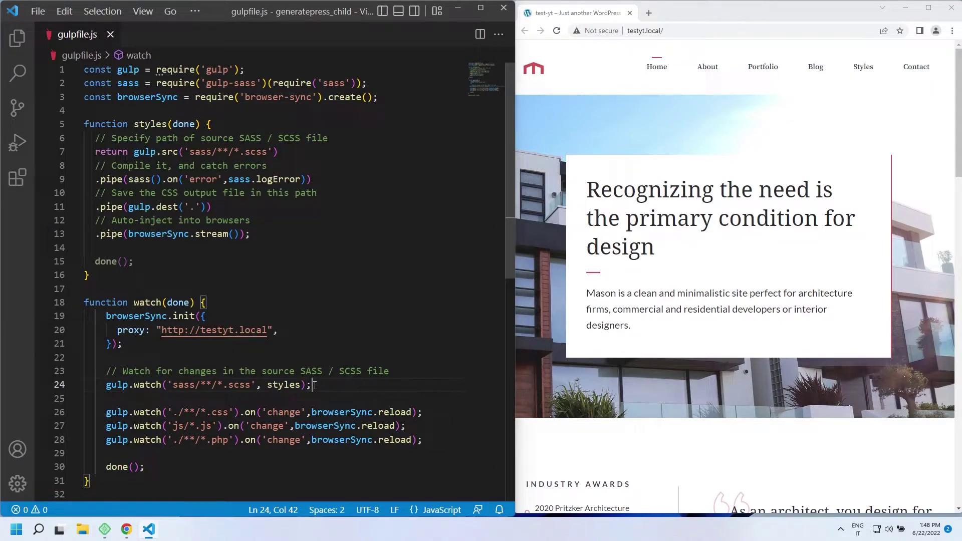
Step: Create a sass folder at the project root
left_click(17, 38)
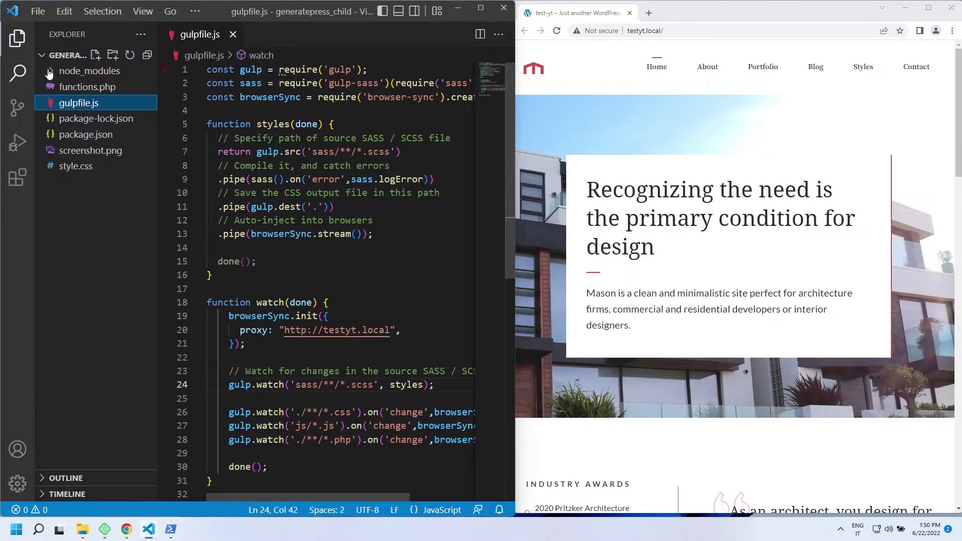
right_click(76, 198)
left_click(114, 203)
type("sass")
key("Return")
Step: Add a new style.scss file inside the sass folder
right_click(110, 88)
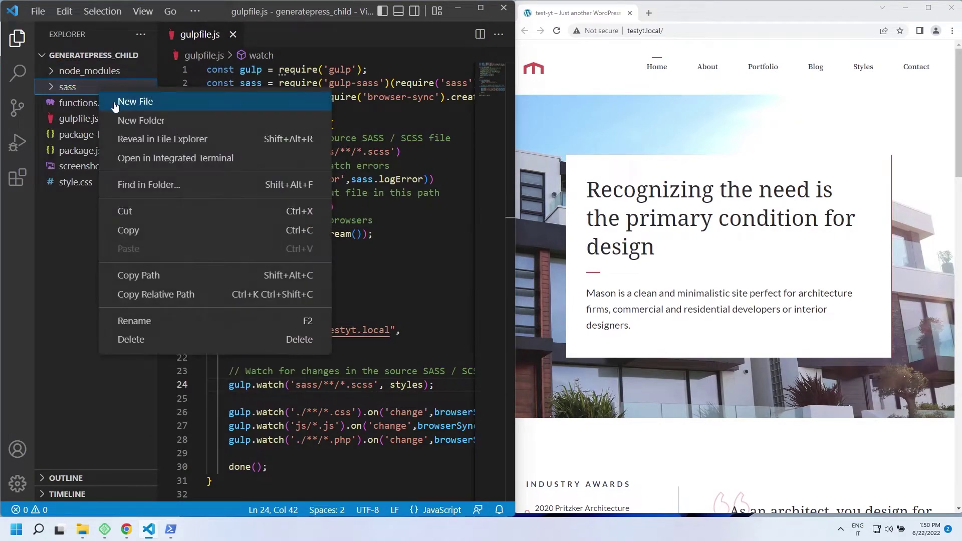
left_click(113, 101)
type("style.scss")
key("Return")
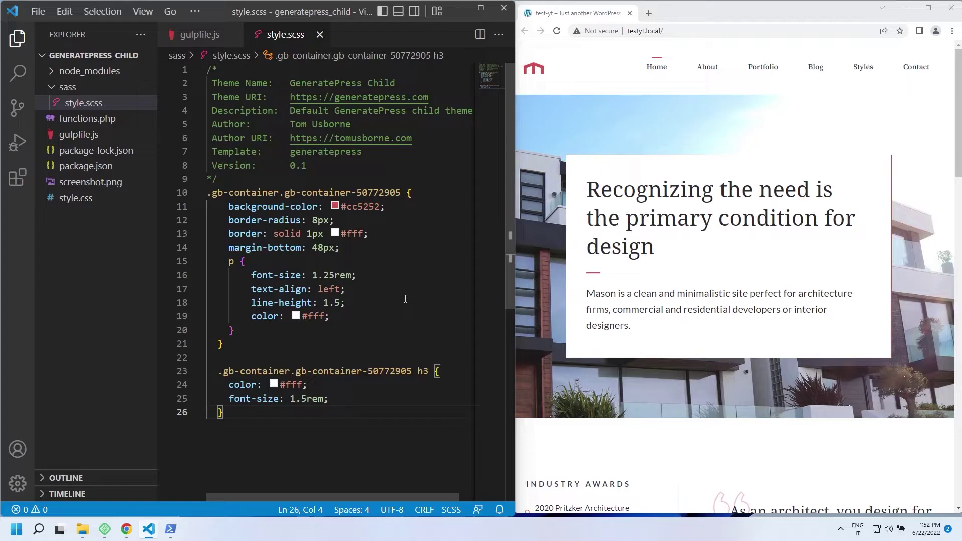
Step: Start watch with npx gulp watch after plain gulp fails, then minimize PowerShell
left_click(171, 529)
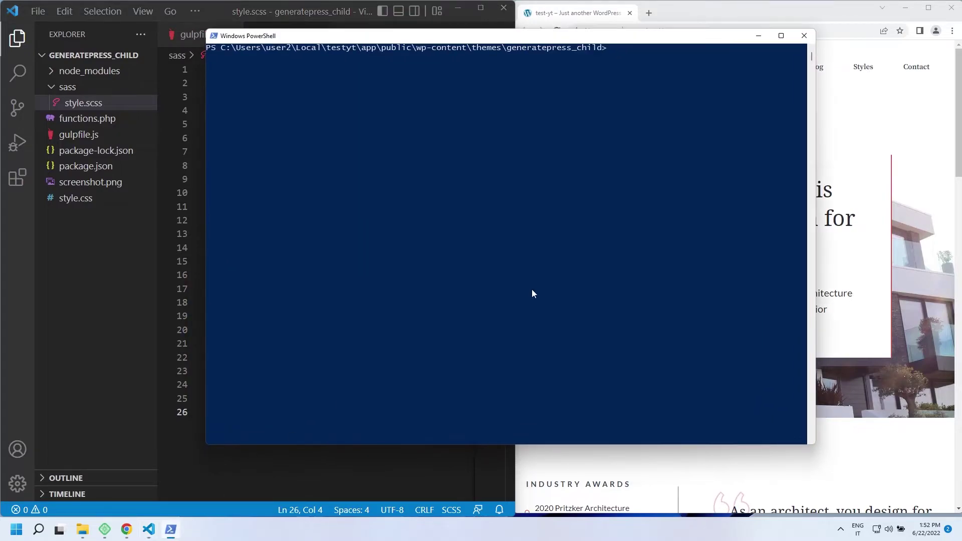
type("gulp watch")
key("Return")
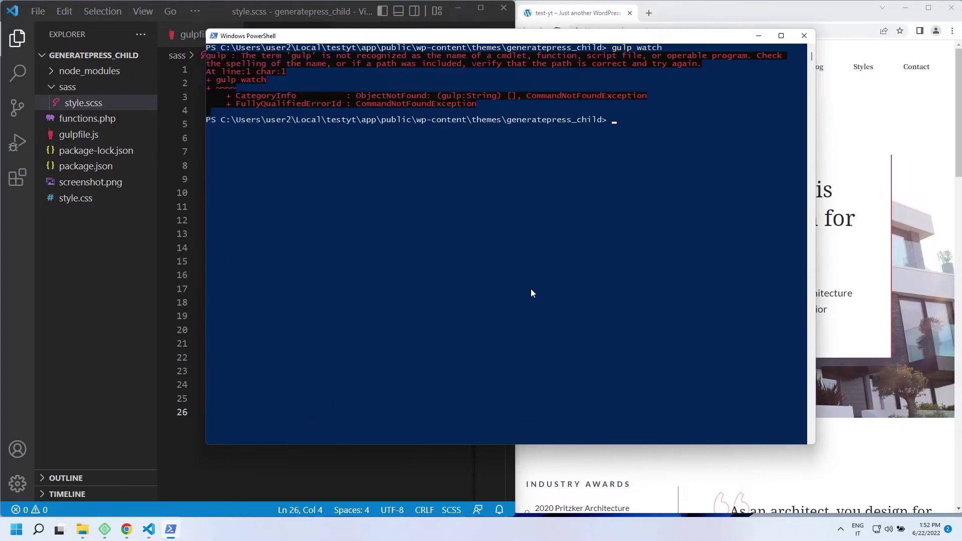
type("npx gulp watch")
key("Return")
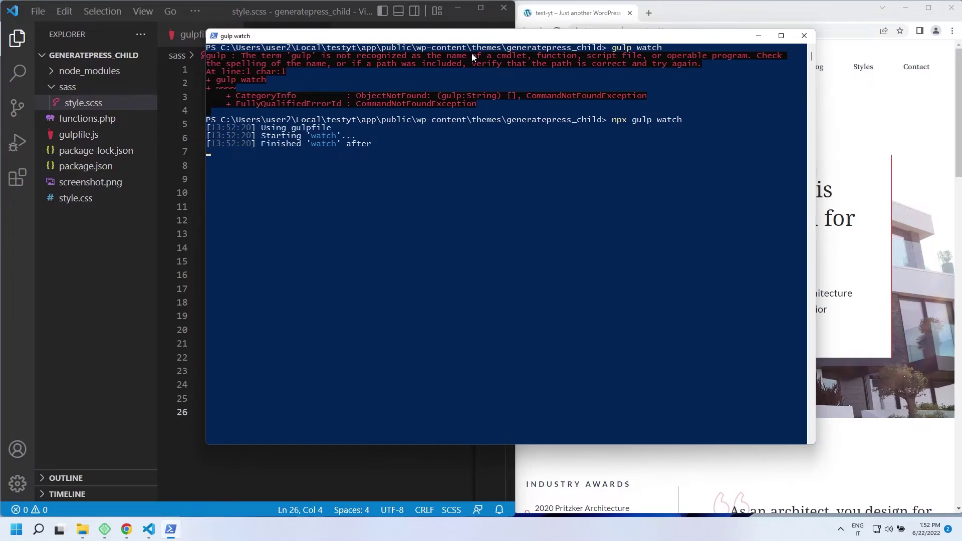
left_click(473, 45)
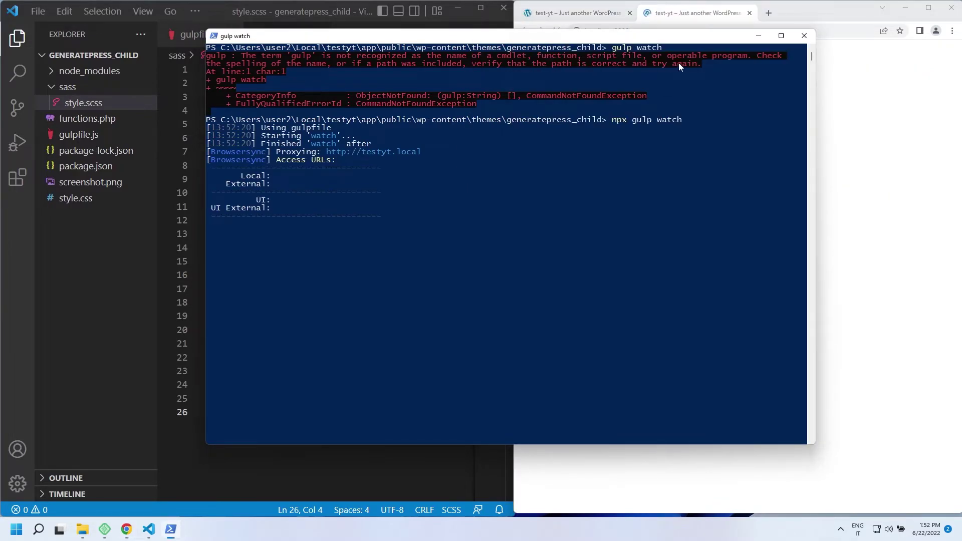
left_click(758, 36)
scroll(252, 404, "down", 3)
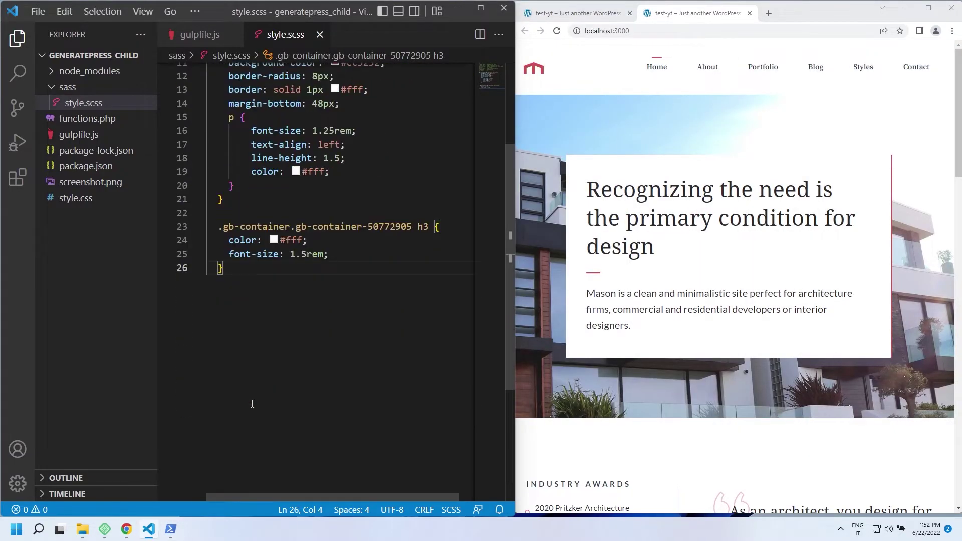
Step: Append .gb-container-29929053 rules (red border, royal blue background, white text) and save style.scss
key("Return")
key("Return")
type(".gb-container.gb-container-29929053 {     border: solid 2px red;     border-radius: 8px;     background-color: royalblue;   }    .gb-container.gb-container-29929053 * {     color: #fff   }")
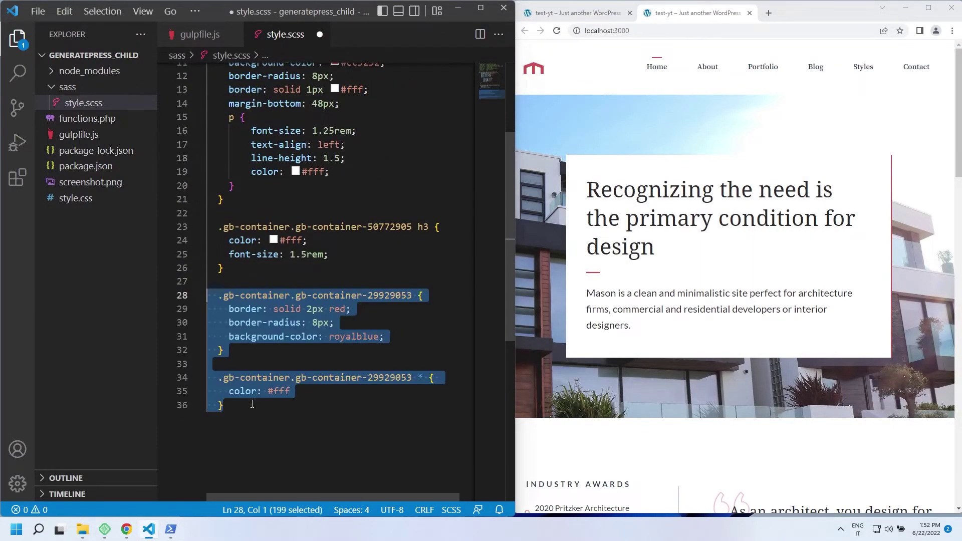
left_click(252, 404)
key("ctrl+s")
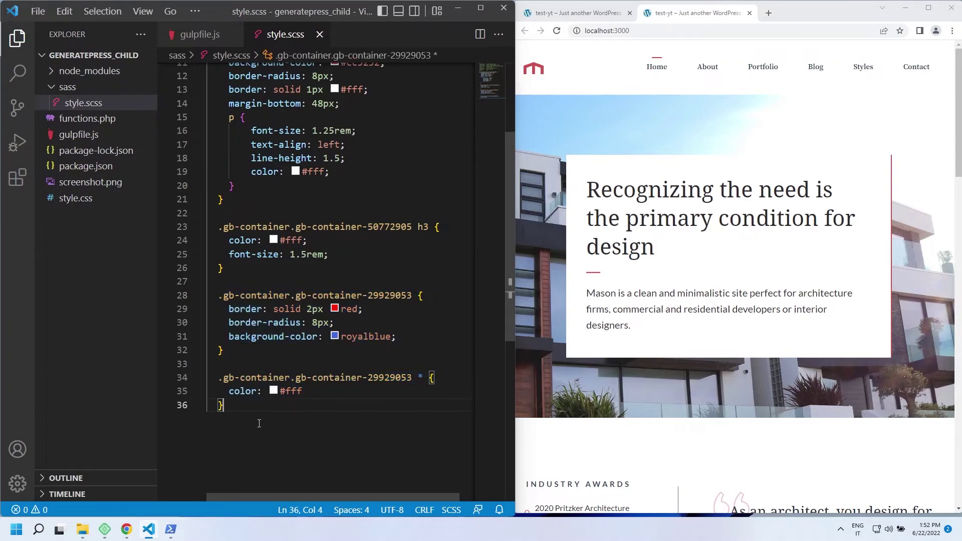